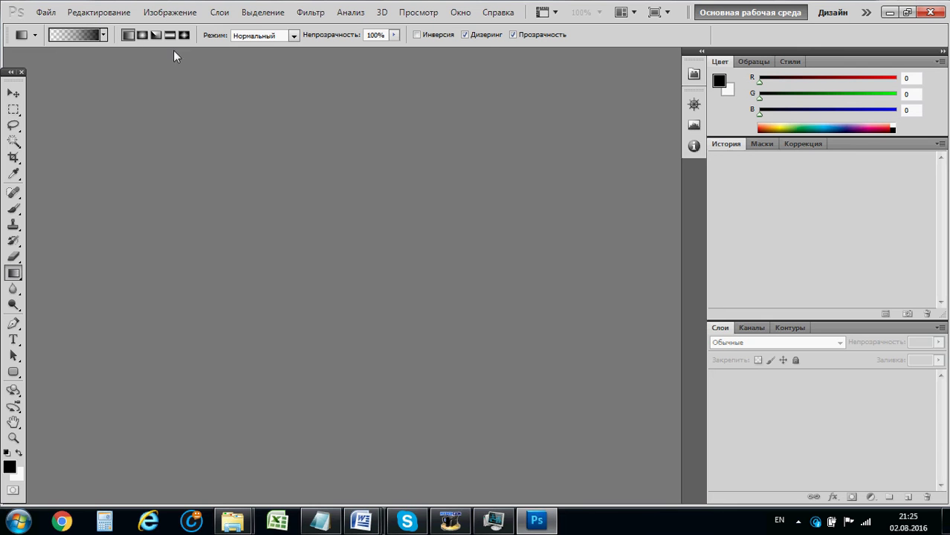
Open Media_лого Bright_гравировка.eps and rasterize it at the offered size, 72 pixels/inch, in CMYK colour mode.
left_click(46, 13)
left_click(62, 40)
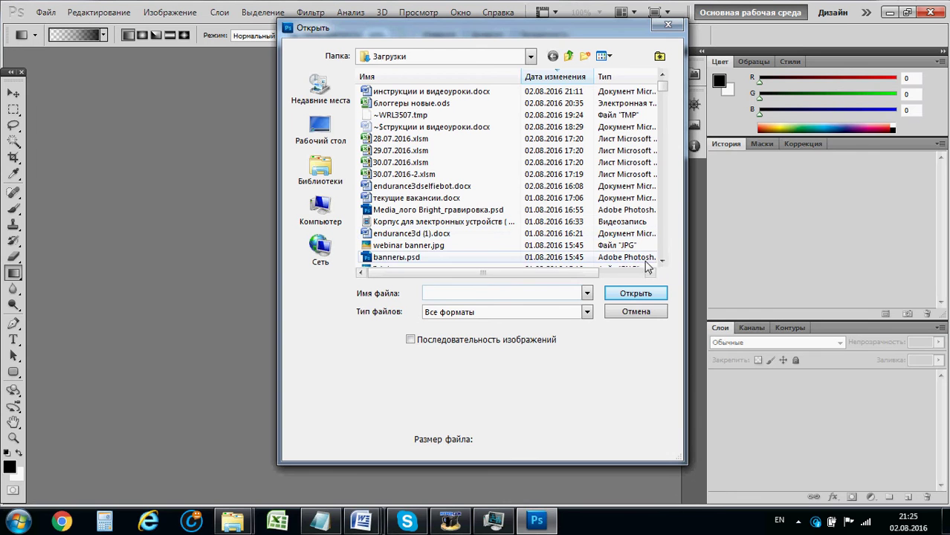
scroll(666, 258, "down", 2)
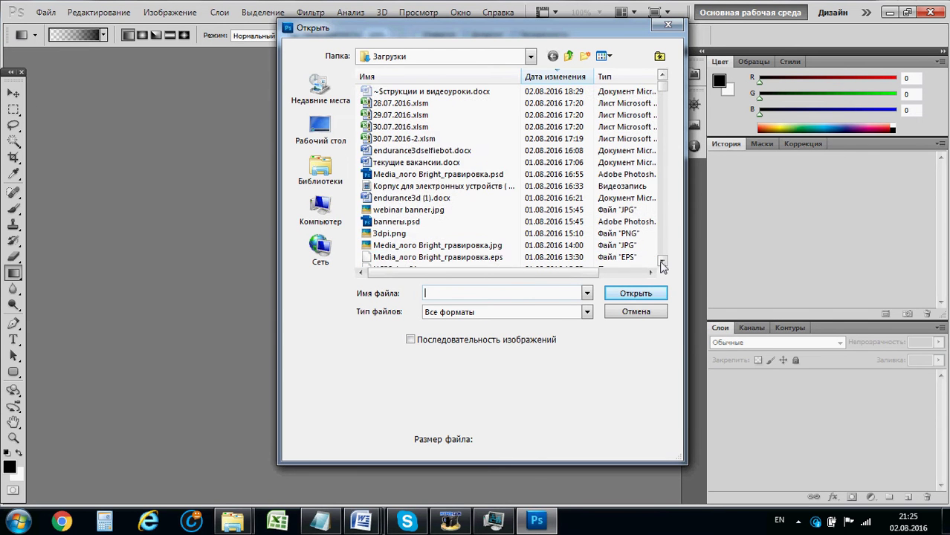
double_click(496, 234)
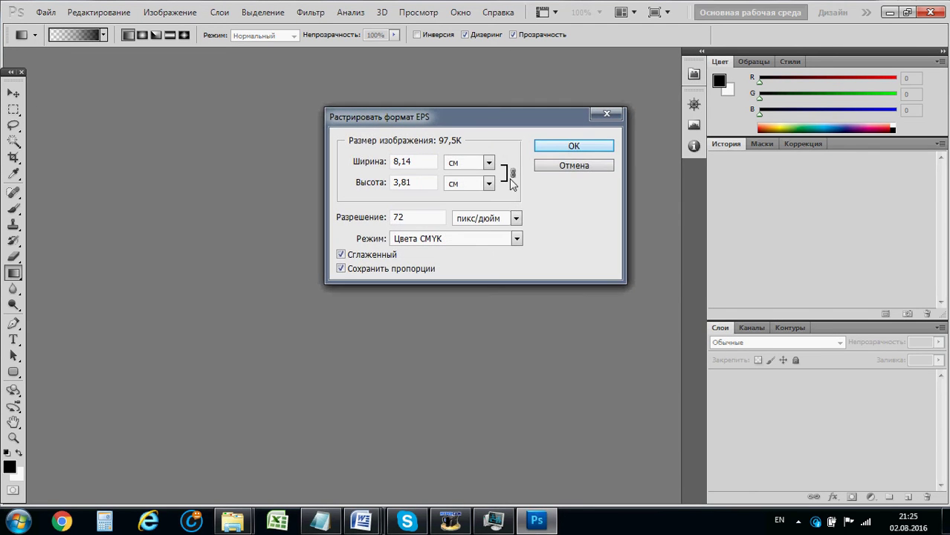
left_click(573, 147)
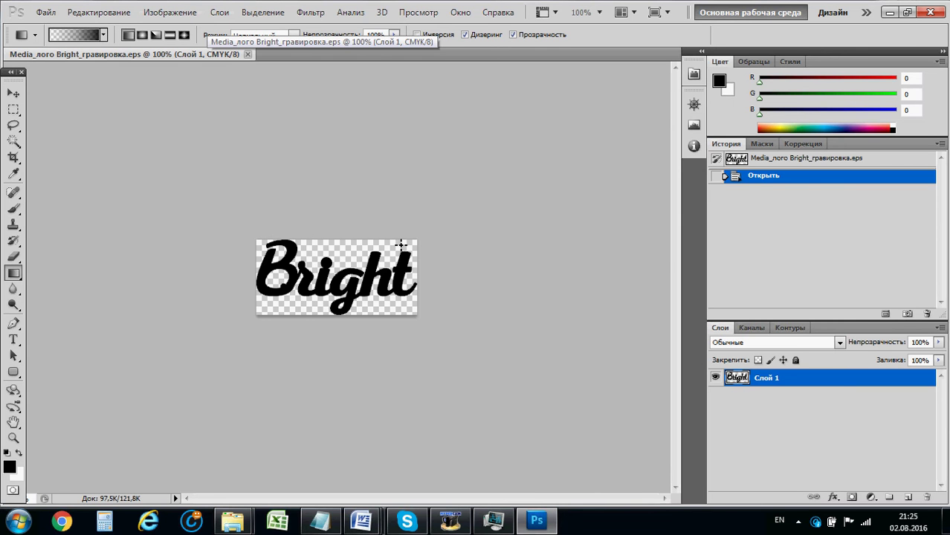
Enlarge the canvas to 9 cm wide and 5 cm high.
left_click(170, 12)
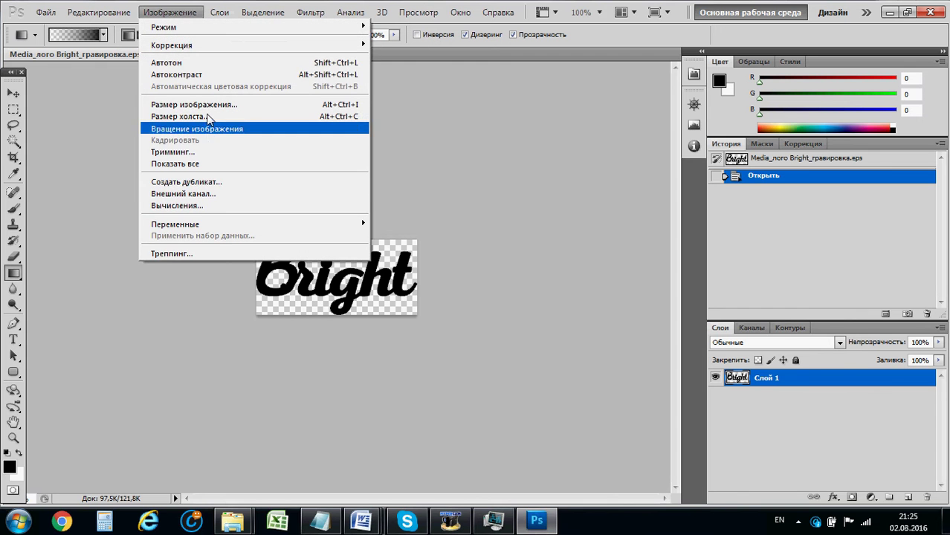
left_click(178, 117)
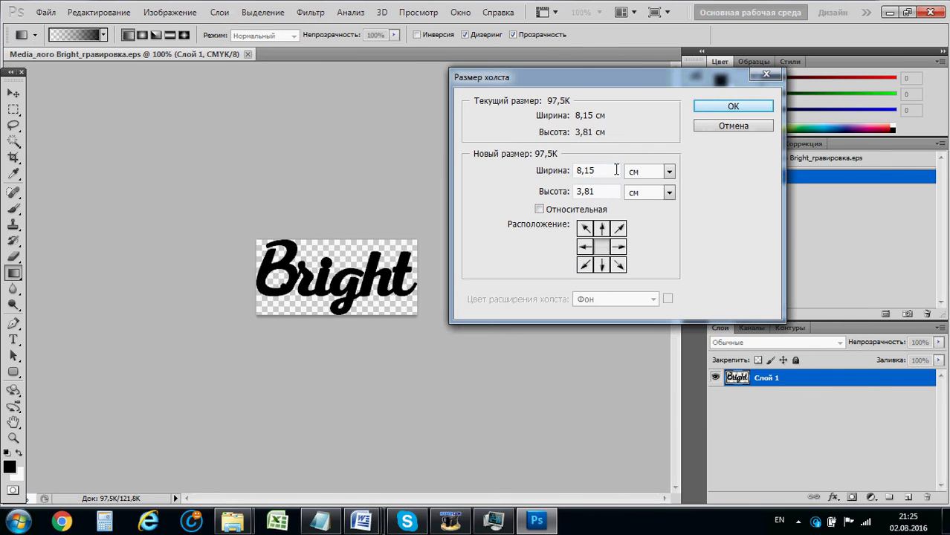
type("9")
key("Tab")
type("5")
left_click(740, 106)
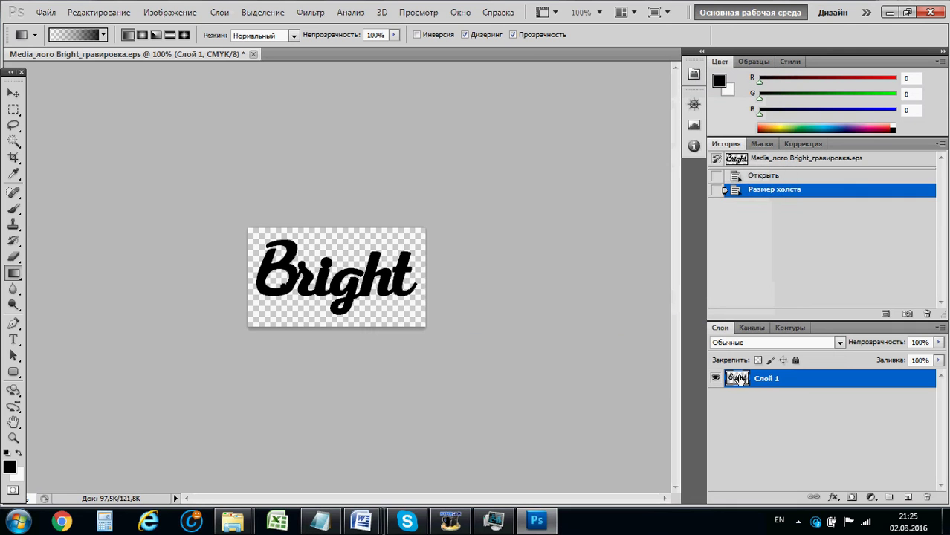
Add a new layer filled with white (ffffff) using the Paint Bucket and place it beneath the logo layer.
left_click(907, 497)
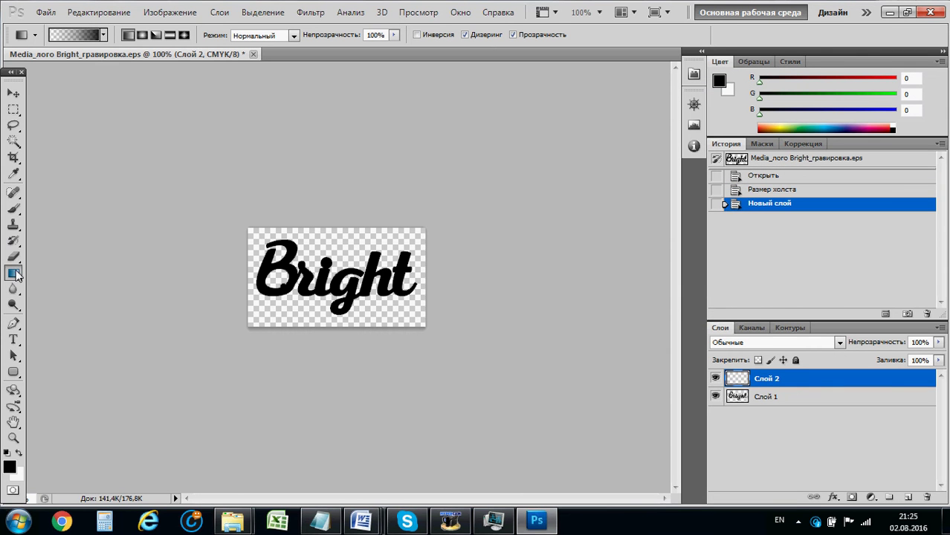
left_click_drag(20, 275, 61, 286)
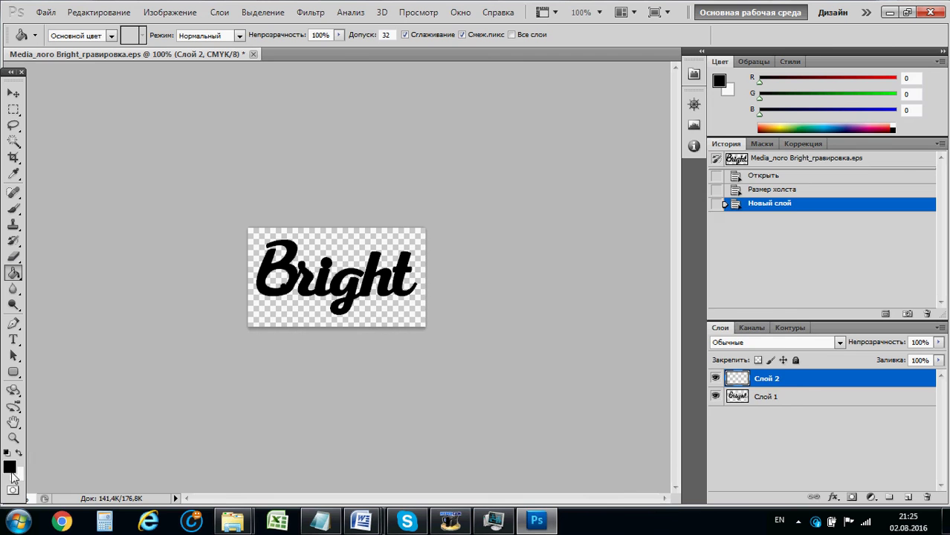
left_click(9, 467)
left_click(420, 235)
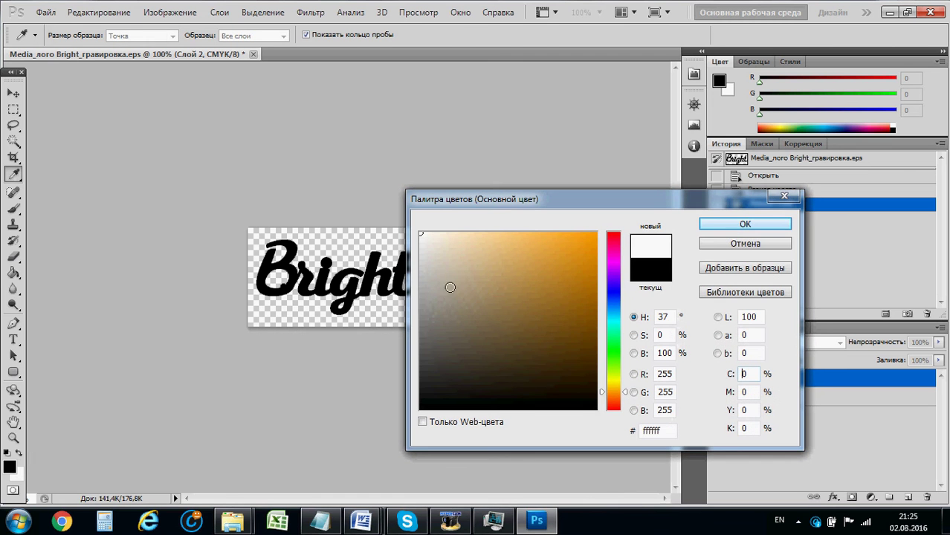
left_click(744, 223)
left_click(395, 310)
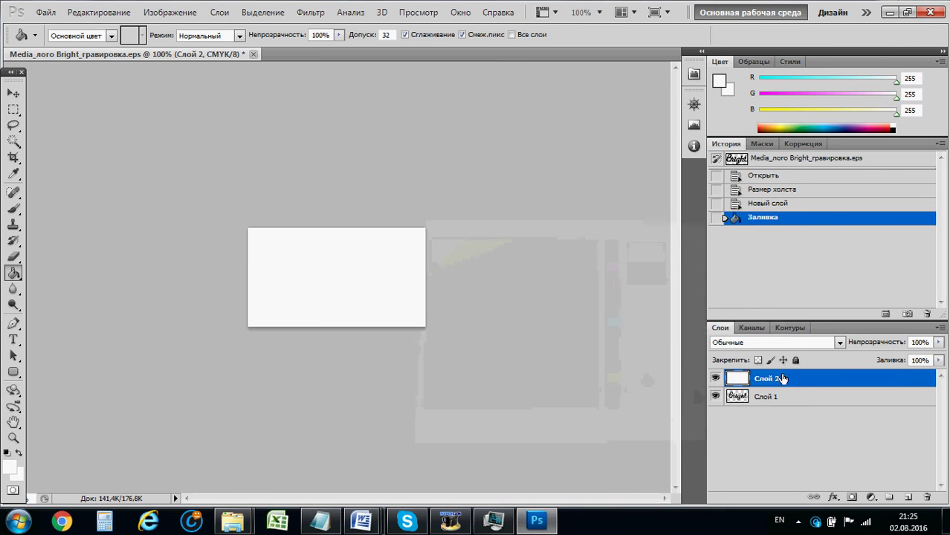
left_click_drag(782, 379, 783, 407)
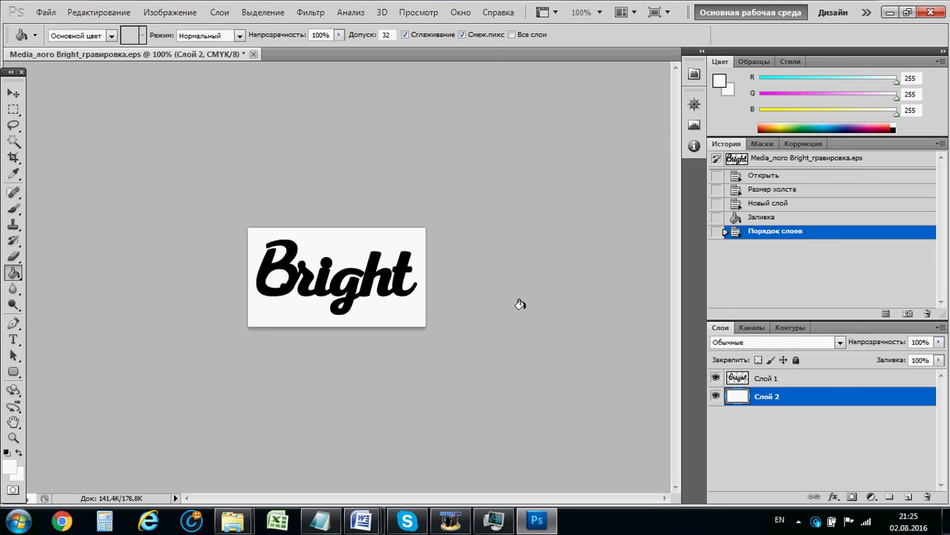
Add a black outside Stroke of 1 pixel to the logo layer in its layer style.
left_click(774, 378)
right_click(774, 378)
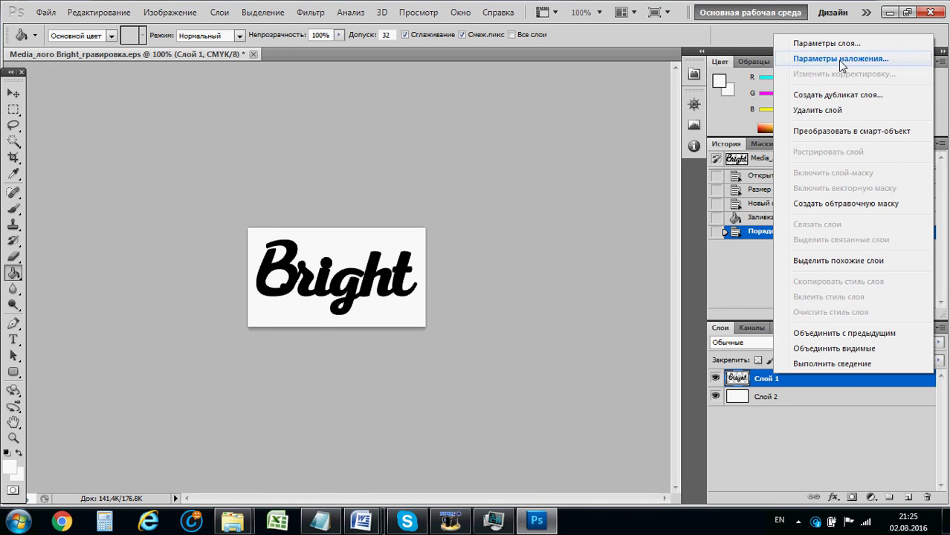
left_click(841, 60)
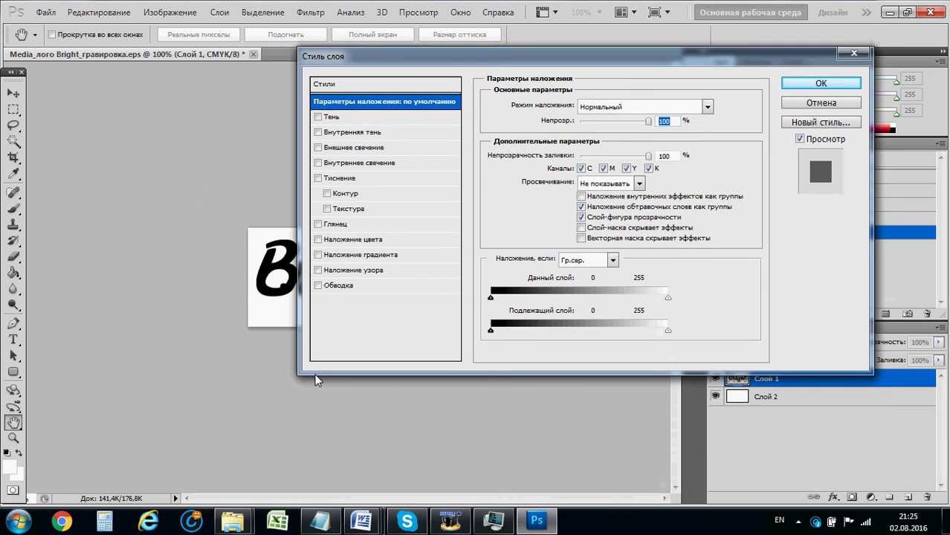
left_click(333, 287)
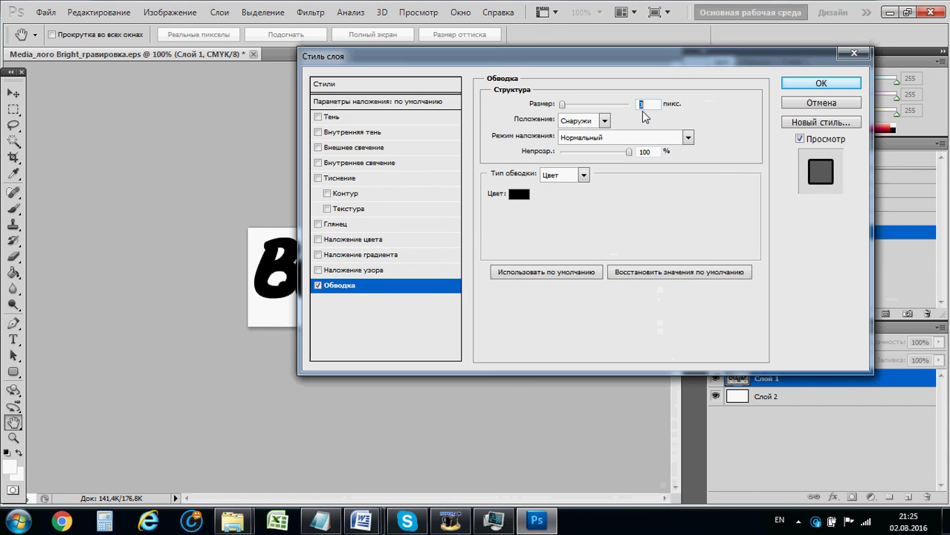
type("1")
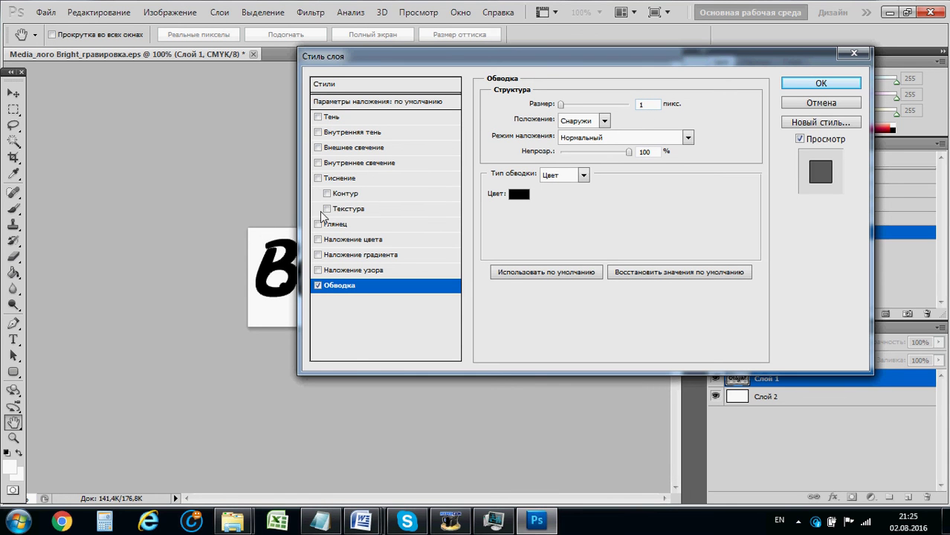
Add a white Inner Glow to the logo layer in Normal blend mode, with 100% opacity and size 196 pixels, and apply the style.
left_click(329, 165)
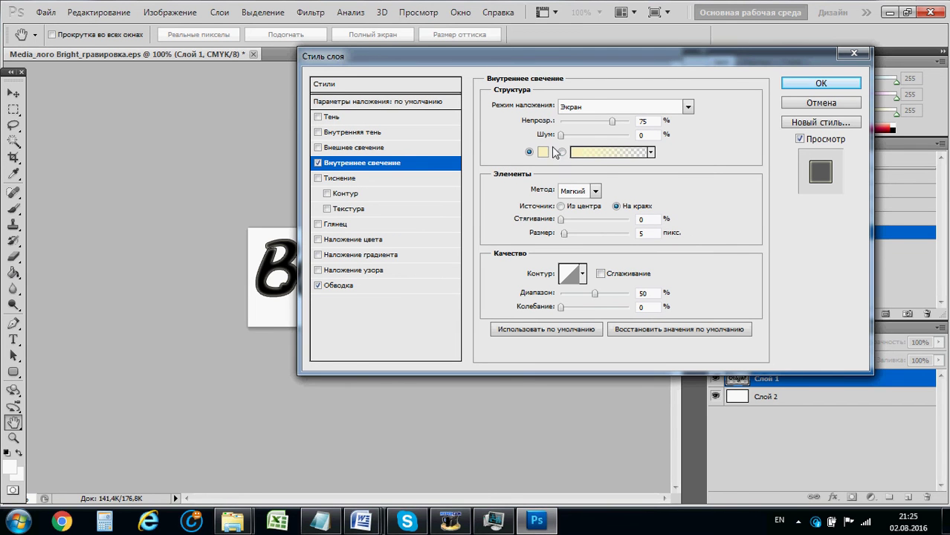
left_click(574, 107)
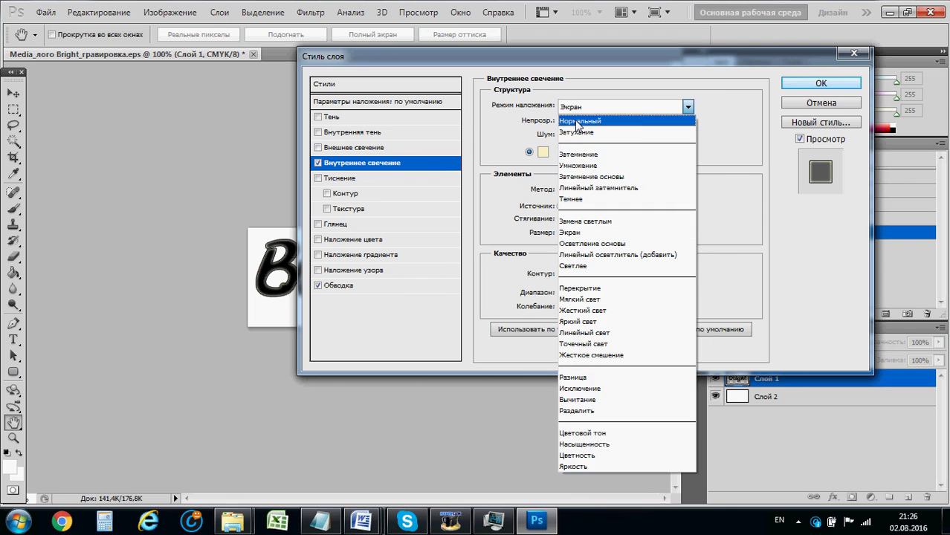
left_click(576, 120)
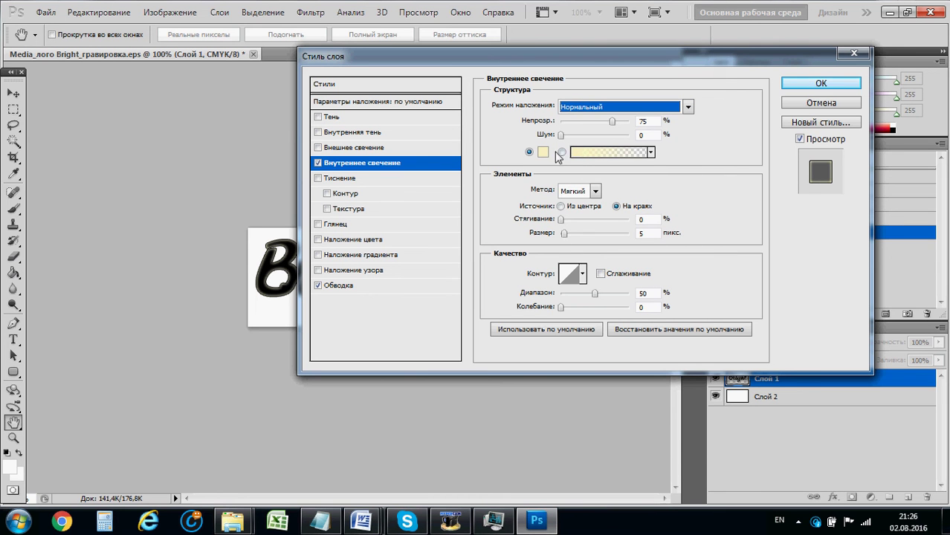
left_click(543, 152)
left_click_drag(460, 236, 409, 217)
left_click(744, 224)
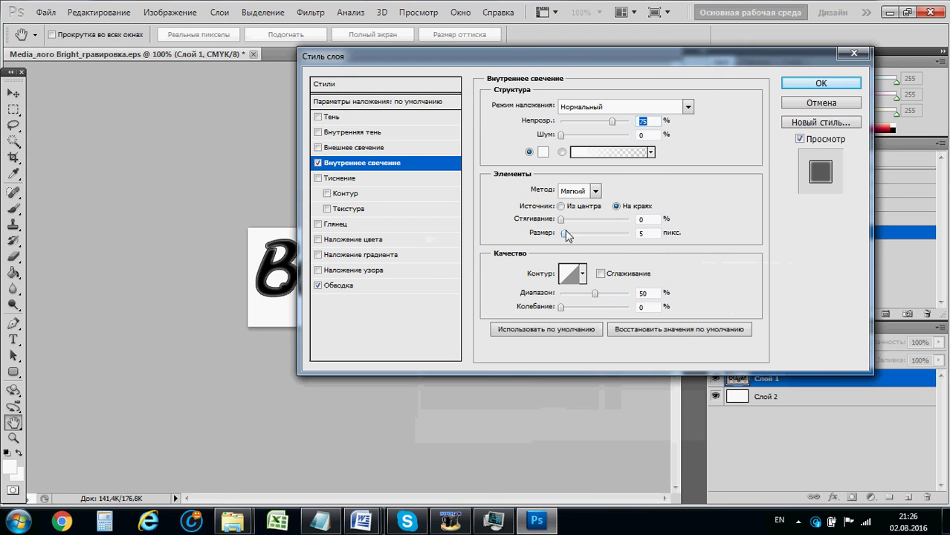
left_click_drag(566, 235, 615, 233)
left_click_drag(604, 128, 628, 123)
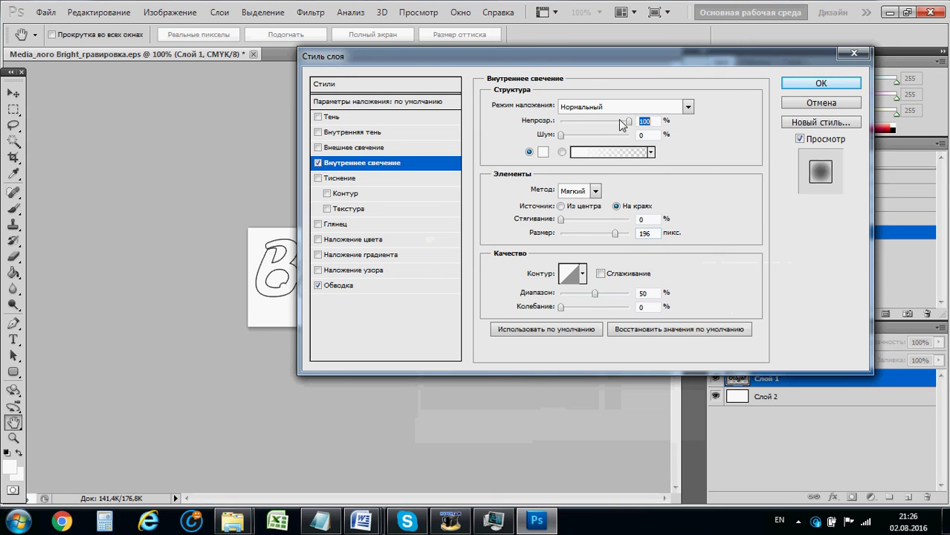
left_click(799, 84)
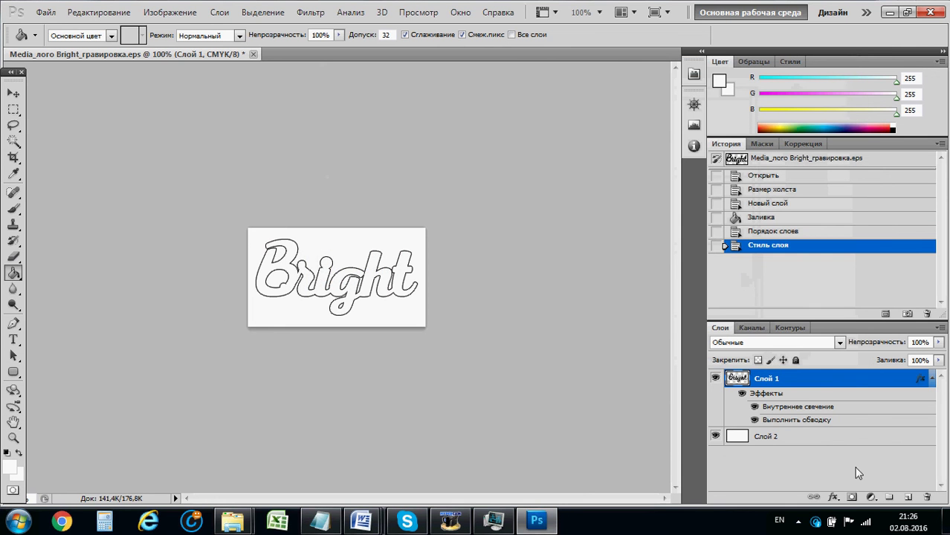
Add a new layer above the logo and brush white over the stray lines at the upper left of the B.
left_click(600, 12)
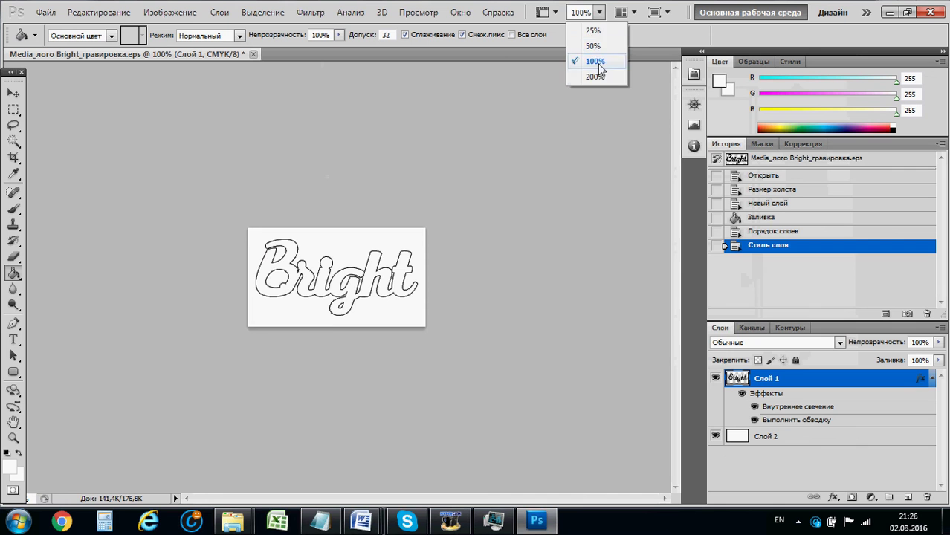
left_click(598, 77)
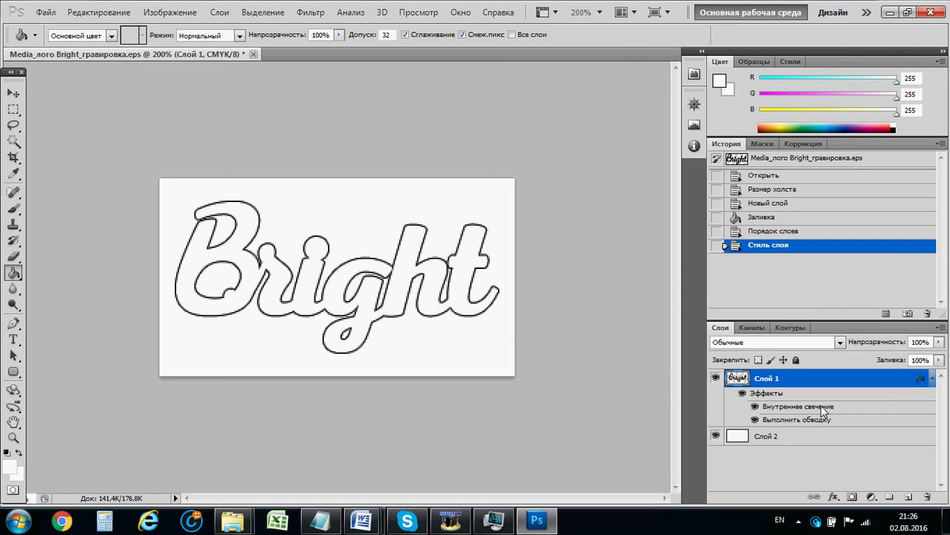
left_click(599, 12)
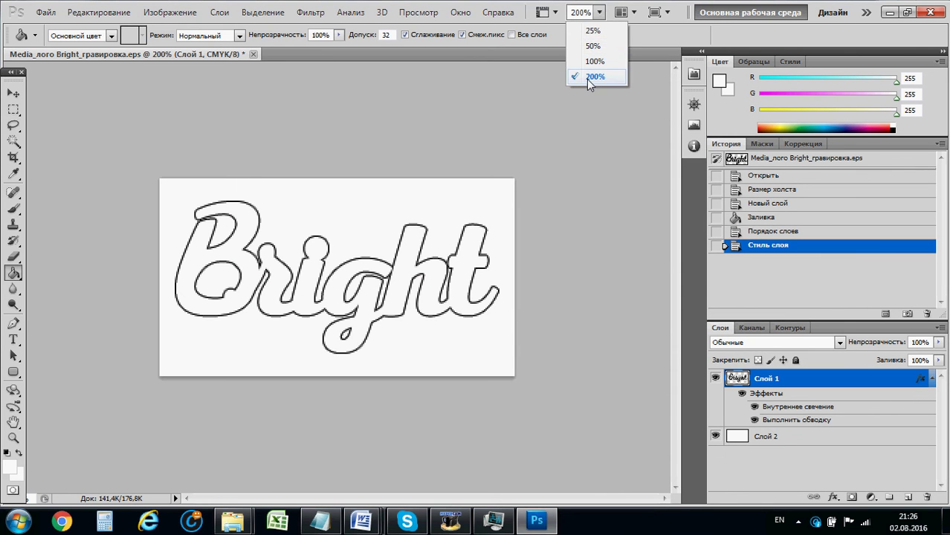
left_click(577, 13)
type("5")
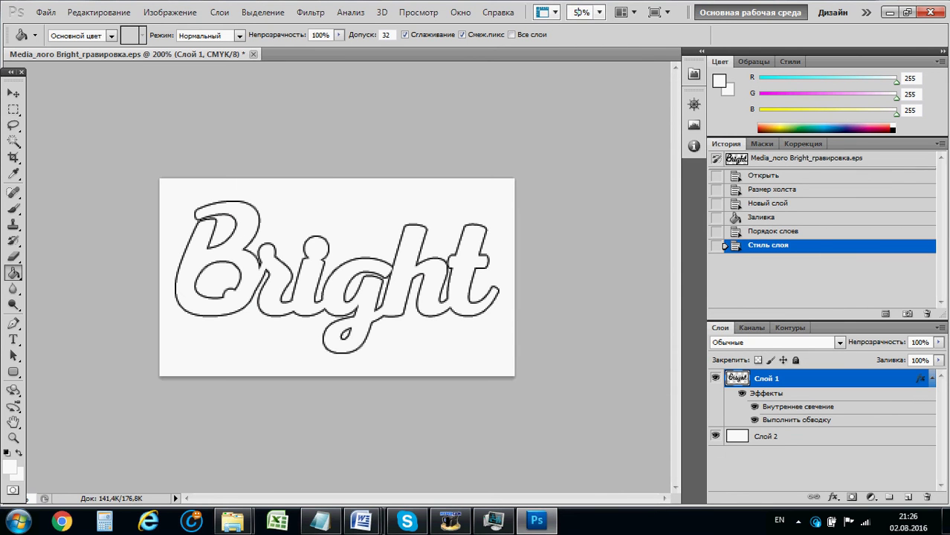
type("00")
key("Return")
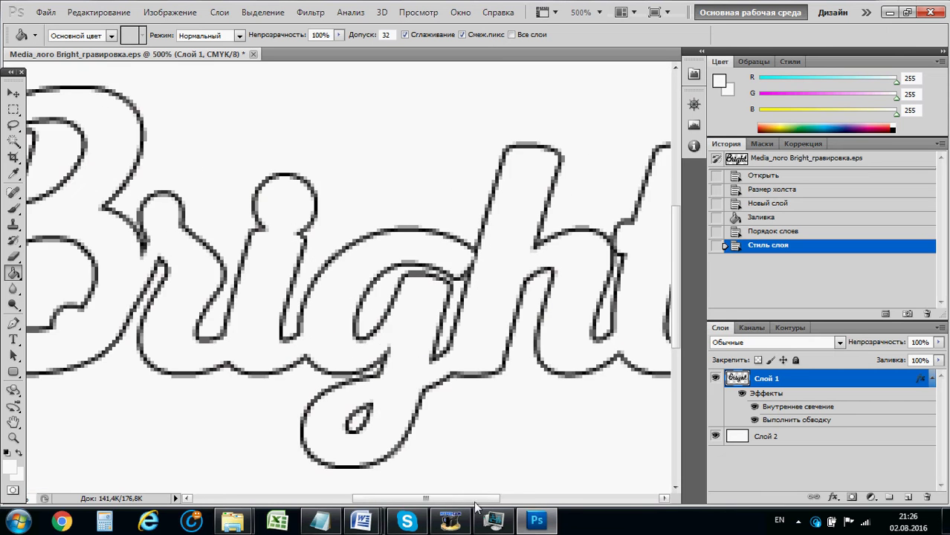
scroll(491, 401, "left", 3)
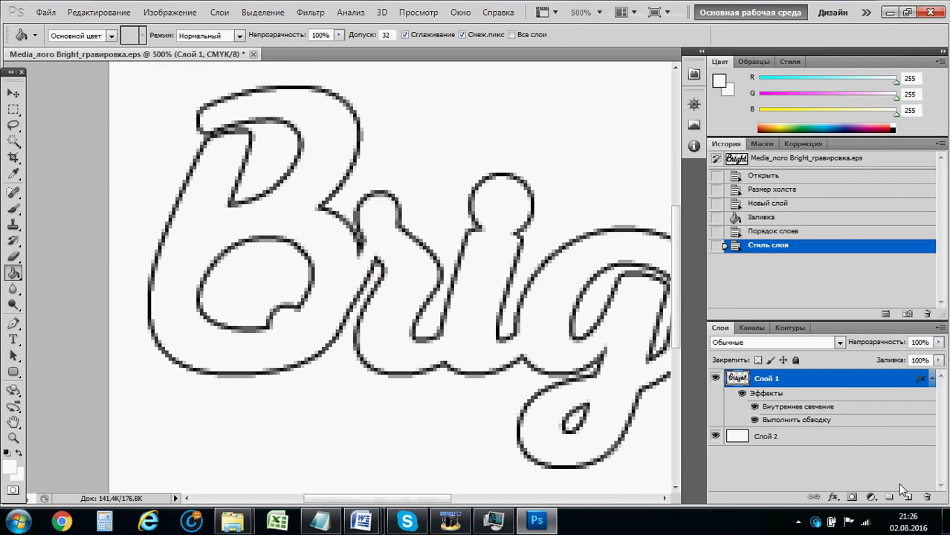
left_click(908, 497)
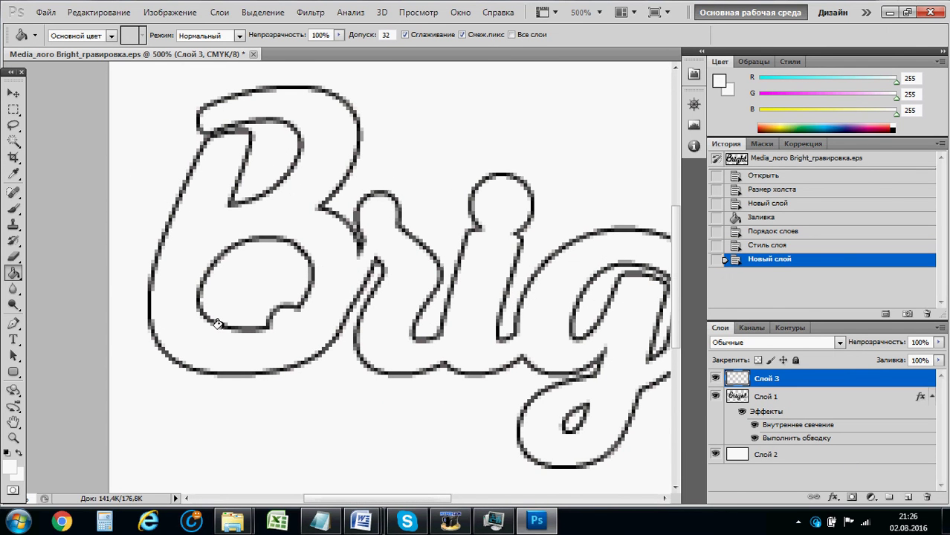
left_click(13, 209)
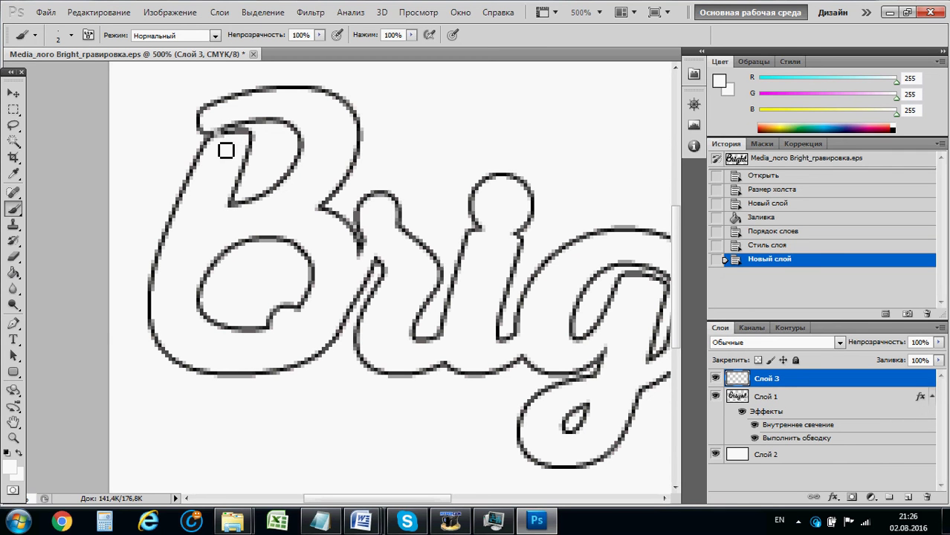
mouse_move(217, 134)
left_mouse_down()
mouse_move(231, 147)
mouse_move(249, 128)
left_mouse_up()
Set the brush size to 5 pixels and paint out the remaining stray lines on the B and at its joint with the r.
left_click(71, 35)
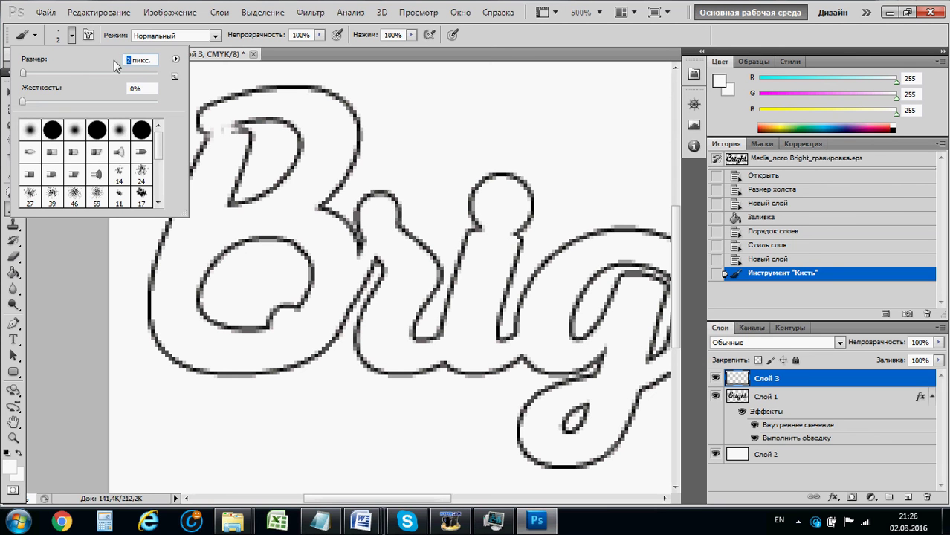
left_click_drag(212, 113, 237, 131)
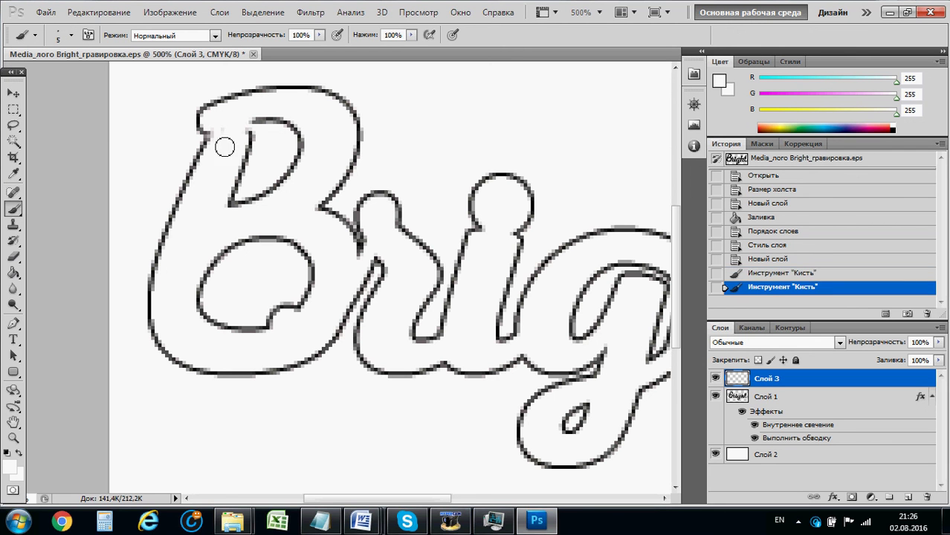
left_click(217, 133)
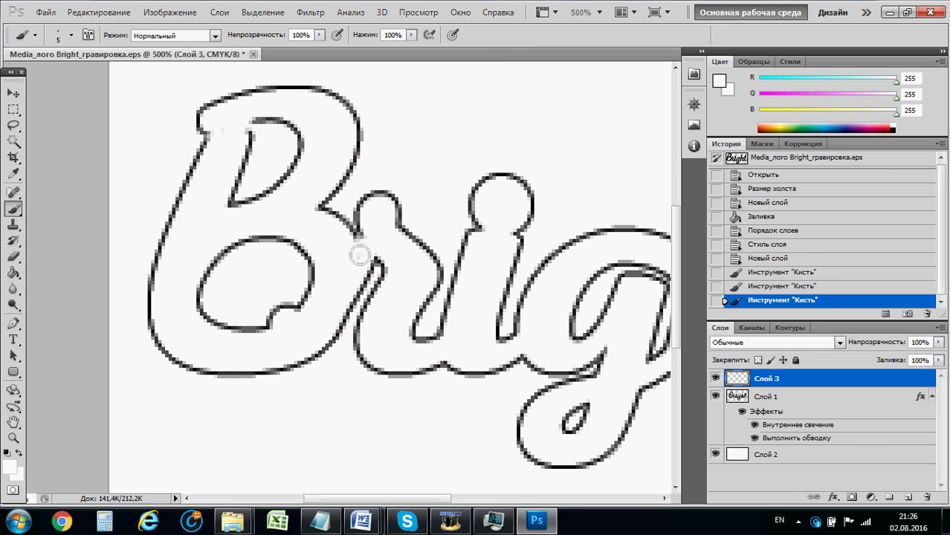
left_click_drag(365, 241, 354, 246)
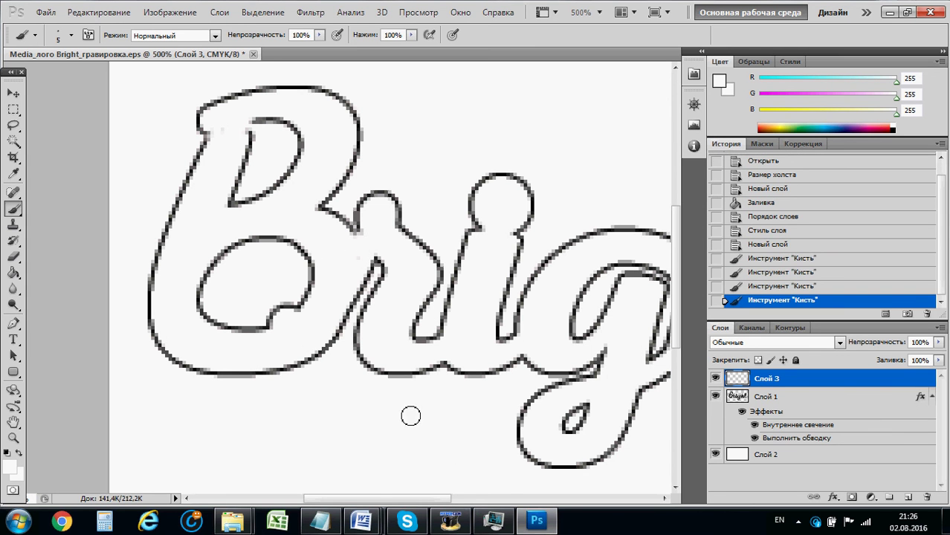
Paint out in white the stray lines inside the g and at the g–h and h–t joints.
left_click_drag(426, 498, 479, 498)
mouse_move(439, 279)
left_mouse_down()
mouse_move(413, 281)
mouse_move(411, 262)
mouse_move(399, 294)
mouse_move(401, 266)
mouse_move(394, 261)
mouse_move(397, 285)
mouse_move(392, 266)
mouse_move(395, 284)
mouse_move(420, 269)
mouse_move(419, 288)
mouse_move(436, 269)
left_mouse_up()
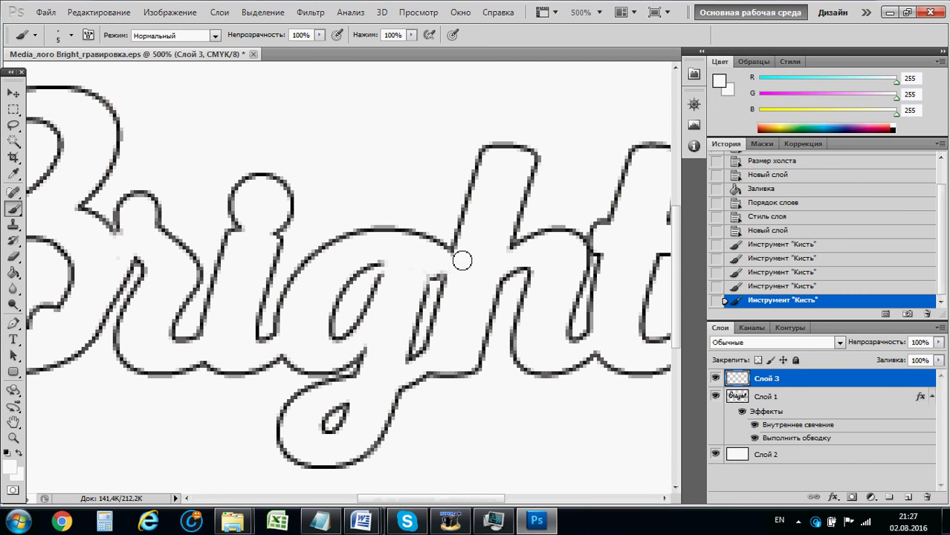
left_click(451, 266)
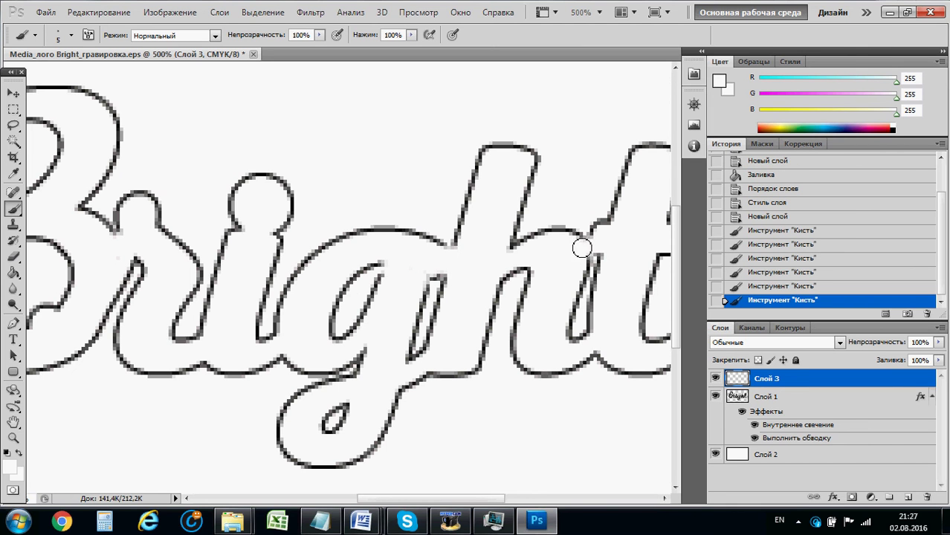
left_click_drag(587, 246, 595, 262)
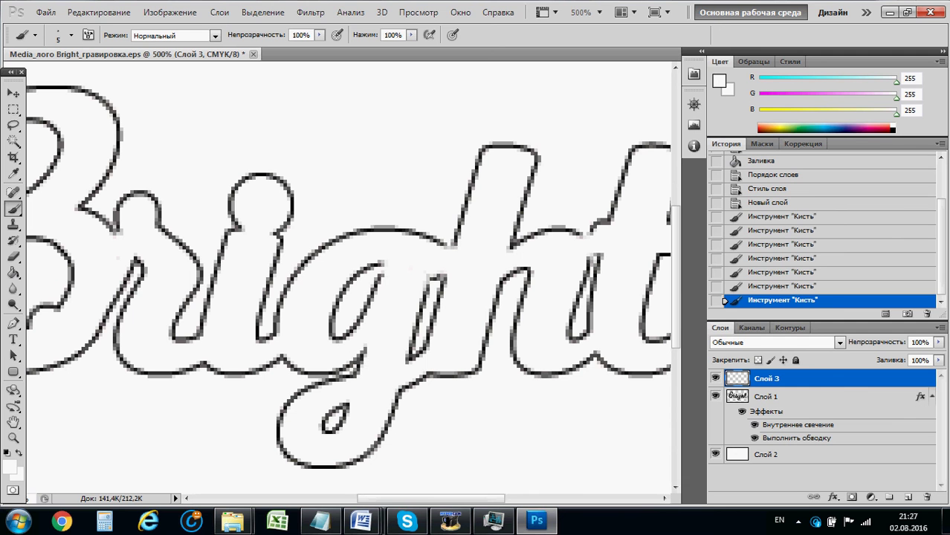
mouse_move(391, 502)
left_mouse_down()
mouse_move(413, 502)
mouse_move(402, 502)
left_mouse_up()
left_click_drag(560, 238, 538, 236)
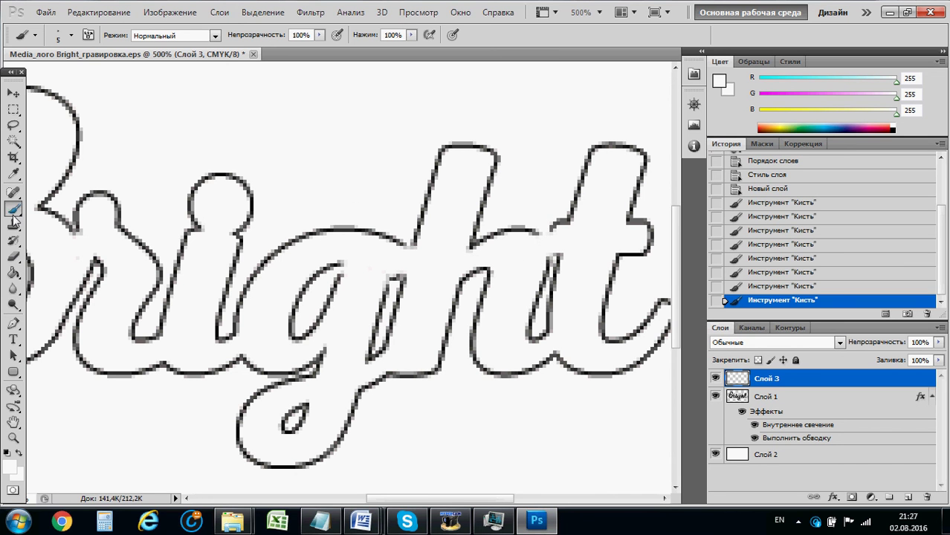
Set the foreground colour to black and the brush size to 2 pixels.
key("i")
left_click(9, 466)
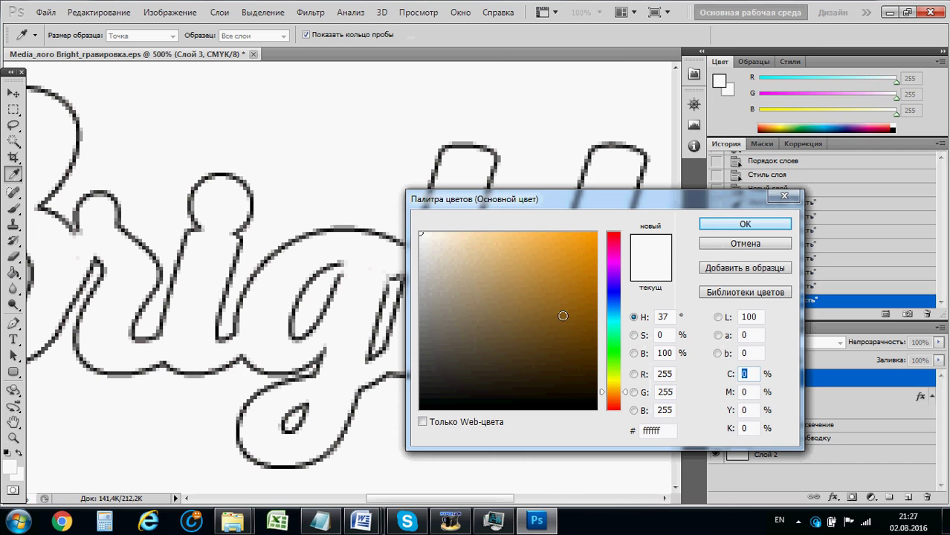
left_click(431, 350)
left_click(385, 418)
left_click(719, 225)
key("b")
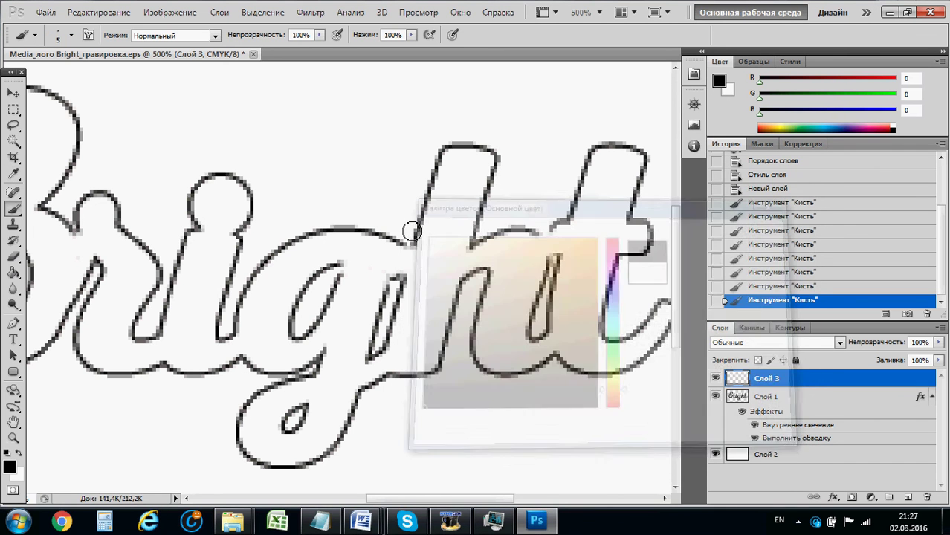
left_click(72, 35)
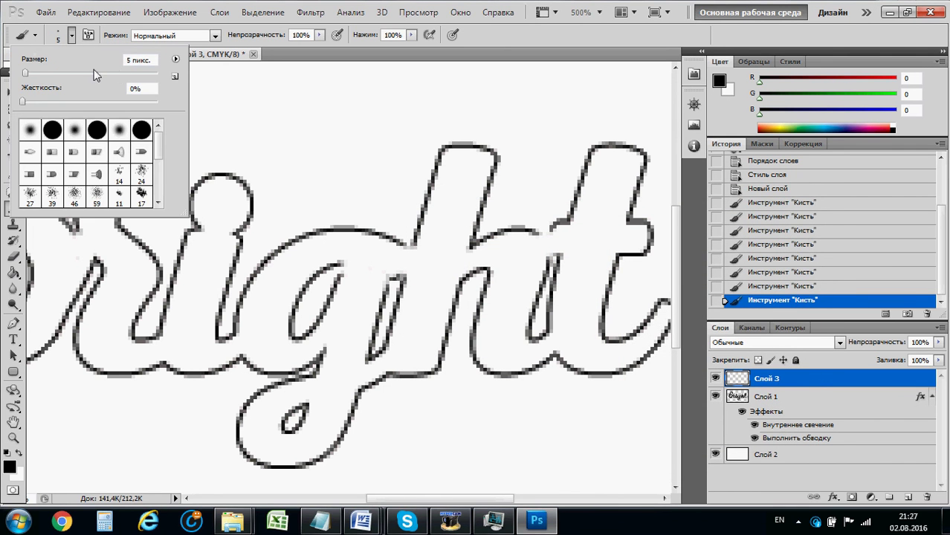
type("2")
Redraw the missing black outline between the h and t, closing the upper gap and restoring the narrow opening below it.
left_click(552, 240)
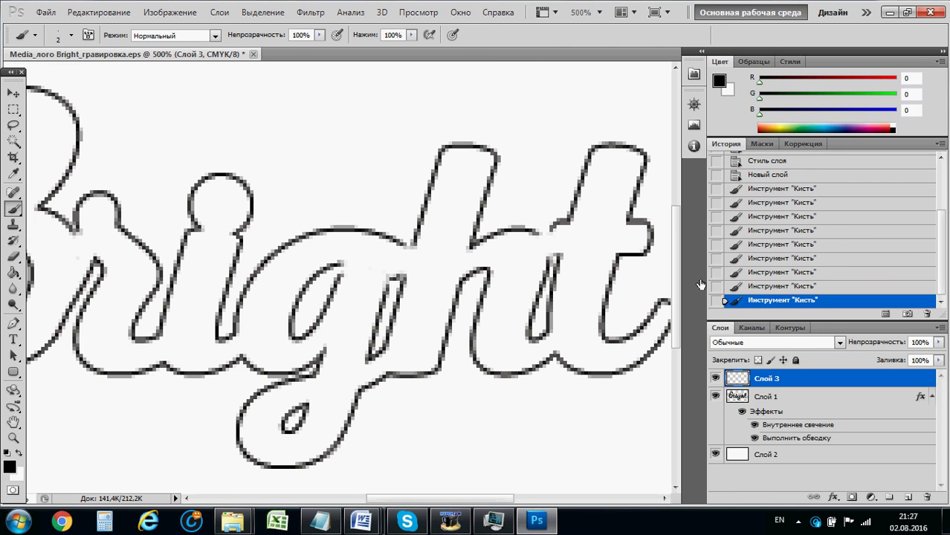
key("ctrl+z")
left_click_drag(540, 239, 558, 232)
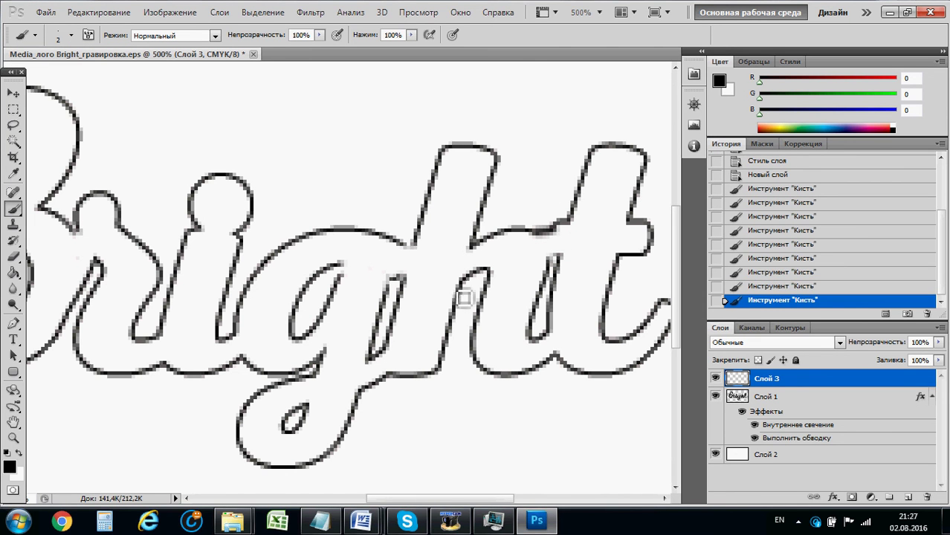
mouse_move(546, 276)
left_mouse_down()
mouse_move(562, 258)
mouse_move(551, 266)
left_mouse_up()
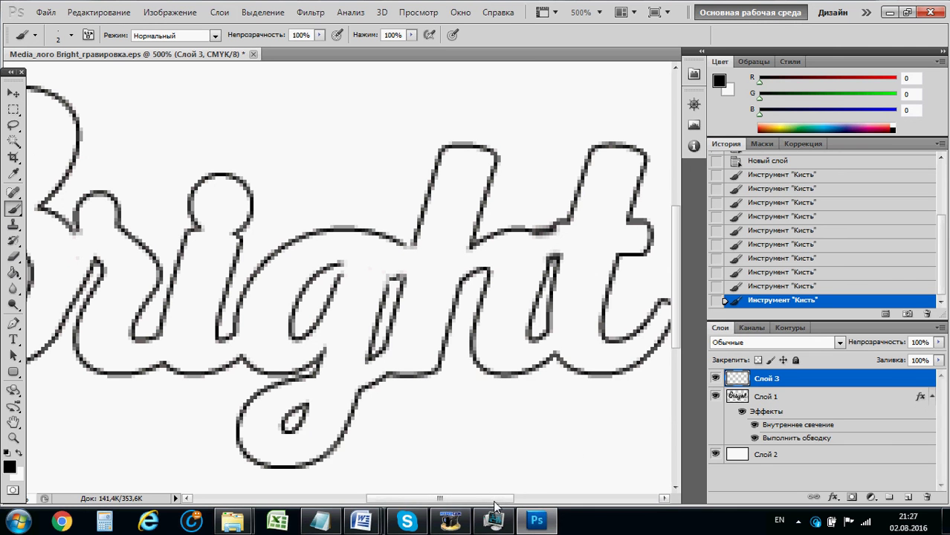
Touch up in black the broken outlines of the g–h opening, the g's upper counter and the B's upper counter.
left_click_drag(499, 505, 487, 505)
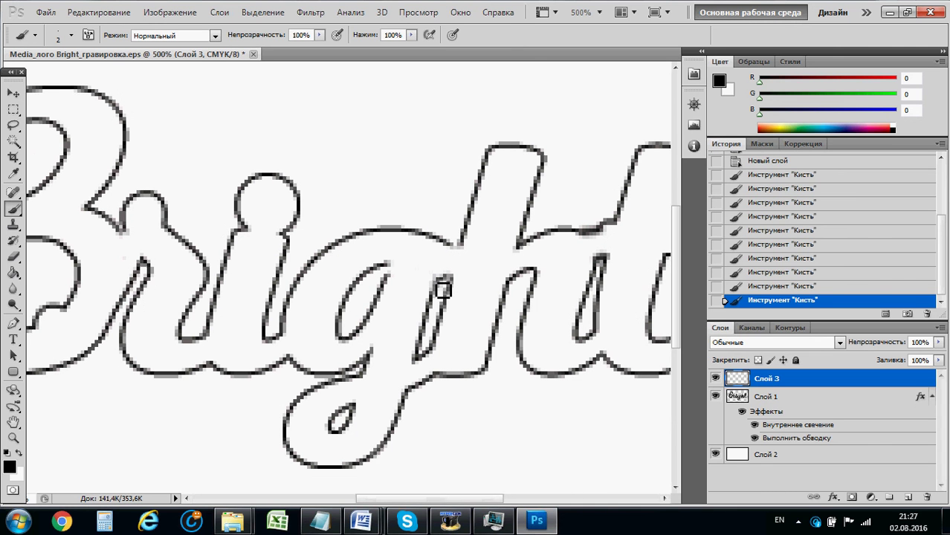
left_click(441, 288)
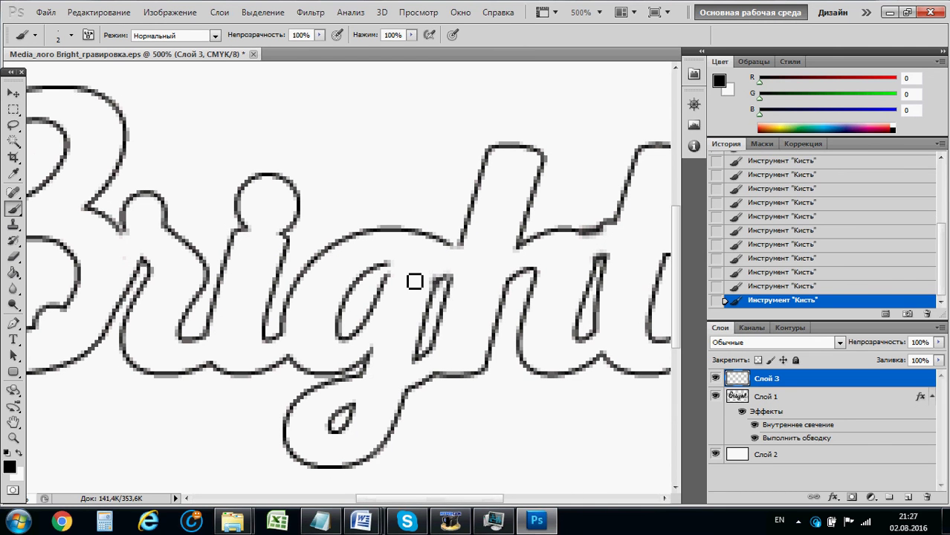
mouse_move(392, 272)
left_mouse_down()
mouse_move(396, 278)
mouse_move(388, 269)
left_mouse_up()
left_click_drag(483, 499, 458, 506)
left_click_drag(137, 127, 134, 140)
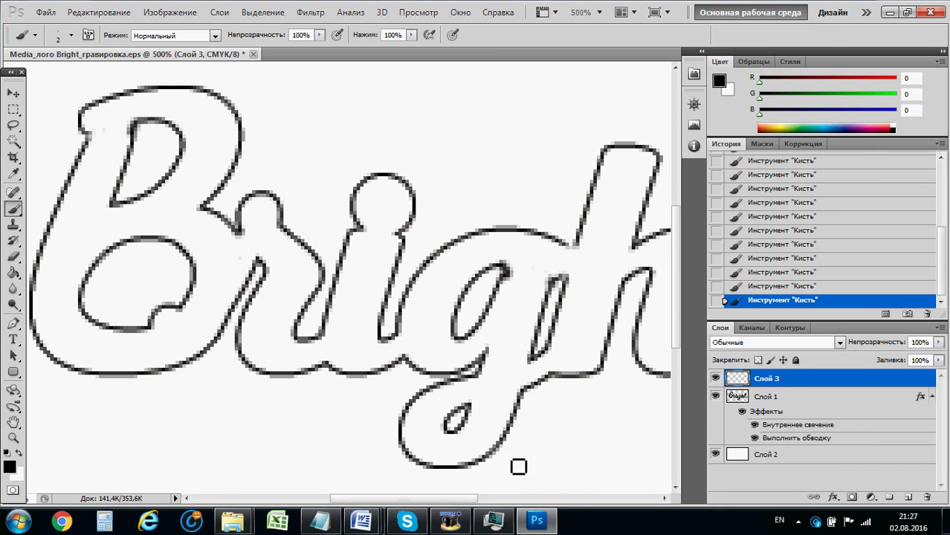
Thicken the outline of the B's lower counter with black brush strokes all the way around.
left_click(599, 12)
left_click(593, 61)
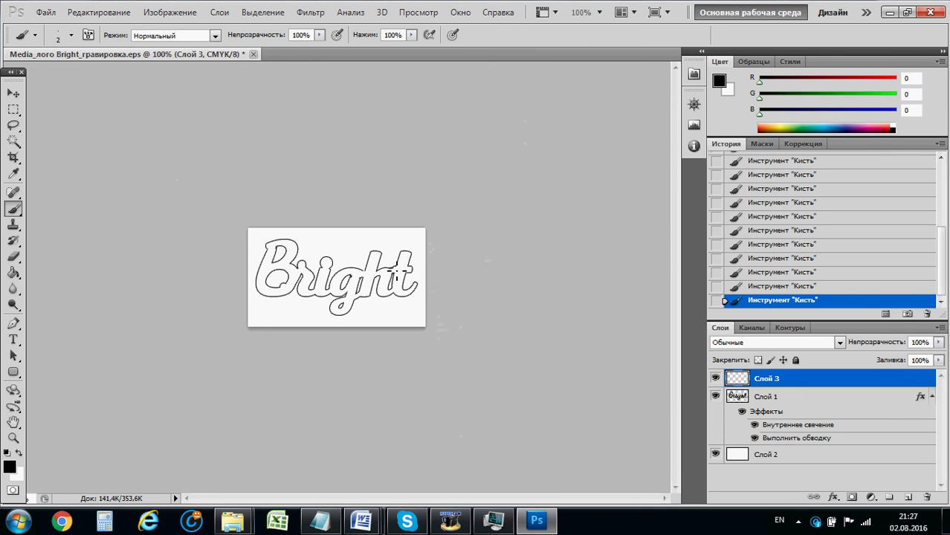
left_click(572, 11)
type("500")
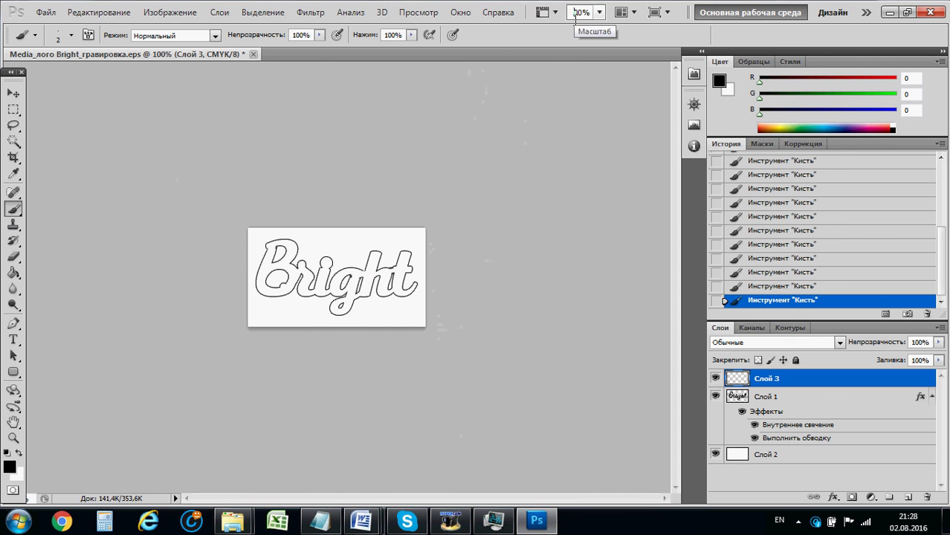
key("Return")
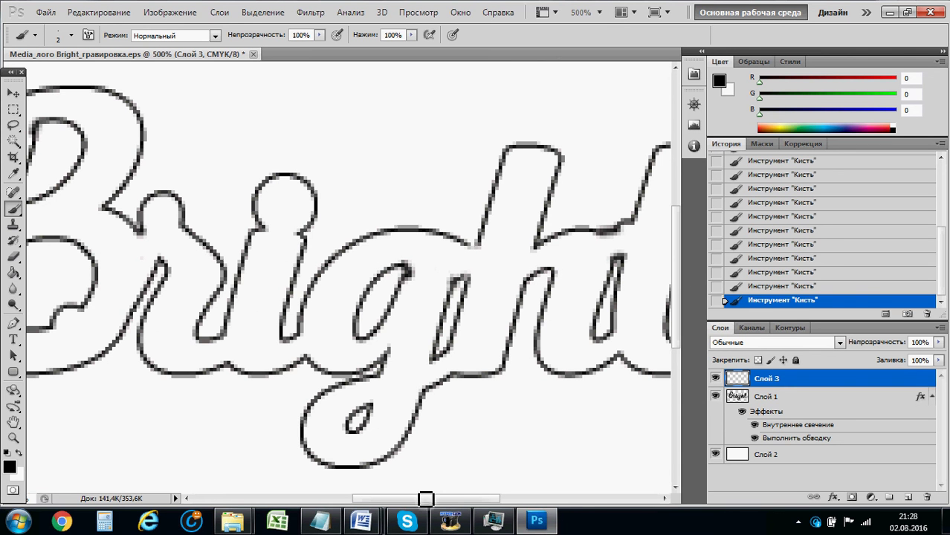
left_click_drag(424, 499, 388, 499)
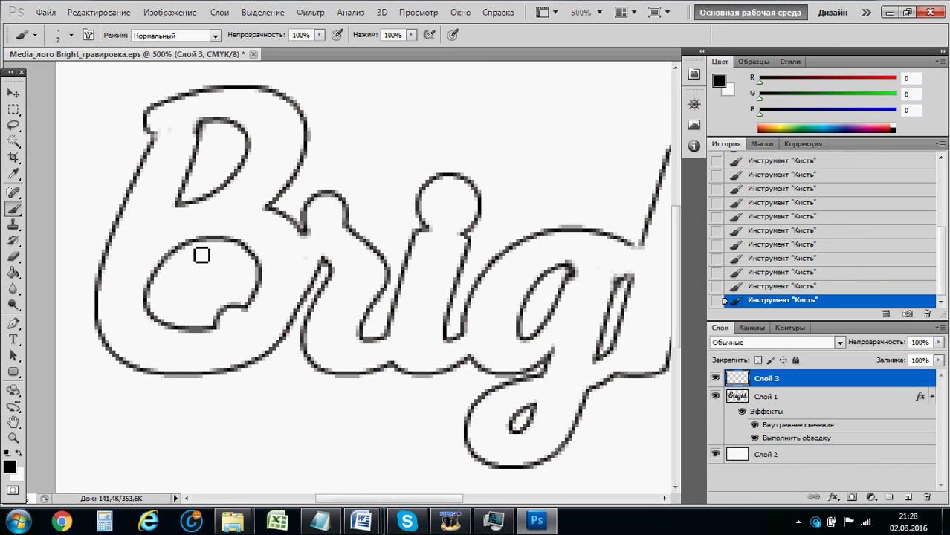
mouse_move(192, 254)
left_mouse_down()
mouse_move(153, 289)
mouse_move(163, 324)
mouse_move(215, 338)
mouse_move(225, 317)
mouse_move(250, 311)
left_mouse_up()
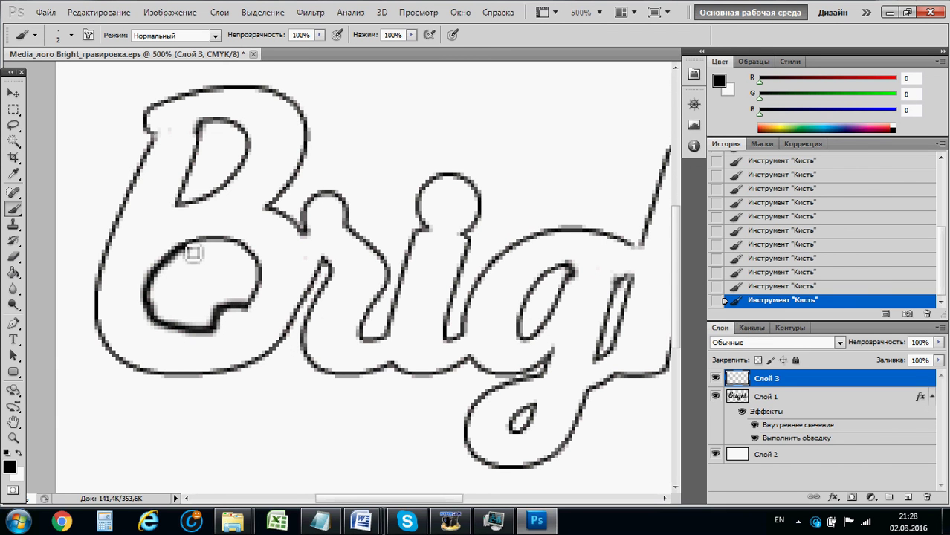
mouse_move(194, 253)
left_mouse_down()
mouse_move(232, 249)
mouse_move(261, 265)
mouse_move(266, 292)
mouse_move(250, 308)
left_mouse_up()
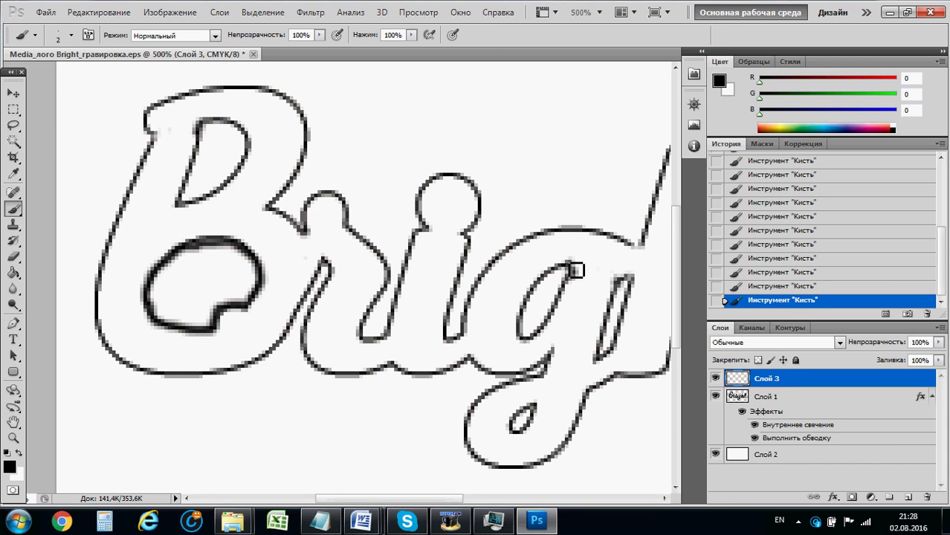
Thicken the outlines of the g's upper counter and the small opening in its tail in black.
mouse_move(574, 265)
left_mouse_down()
mouse_move(529, 304)
mouse_move(519, 324)
mouse_move(539, 334)
left_mouse_up()
mouse_move(574, 290)
left_mouse_down()
mouse_move(576, 281)
mouse_move(530, 343)
left_mouse_up()
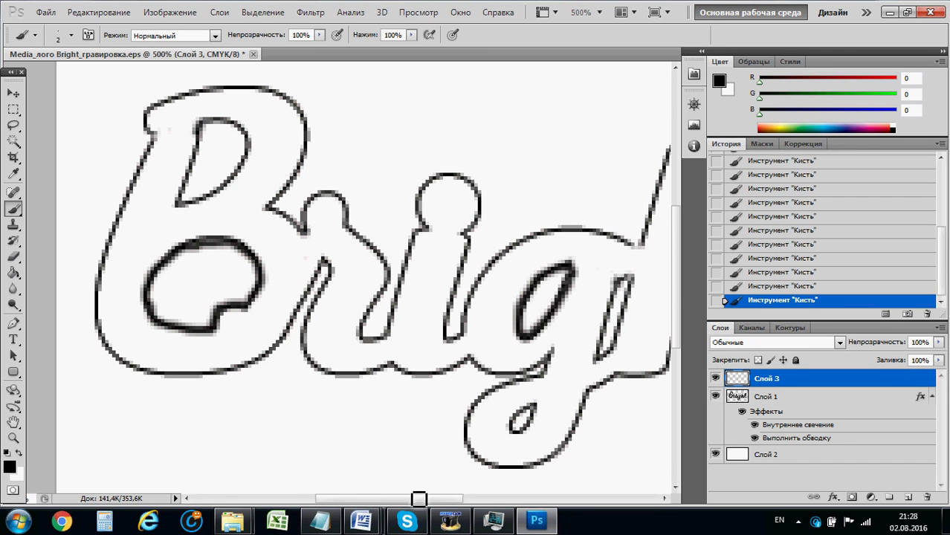
left_click_drag(418, 499, 409, 498)
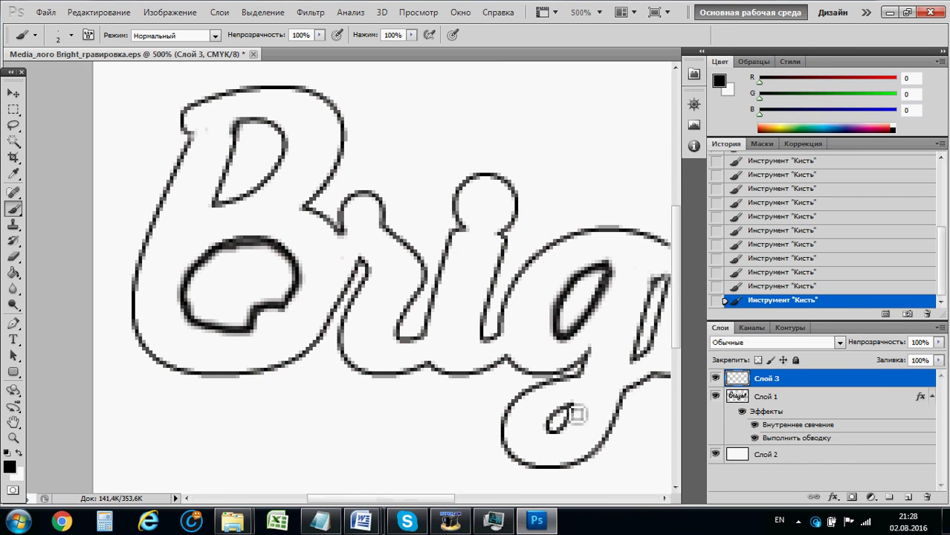
mouse_move(568, 411)
left_mouse_down()
mouse_move(555, 417)
mouse_move(549, 433)
mouse_move(577, 414)
mouse_move(555, 439)
left_mouse_up()
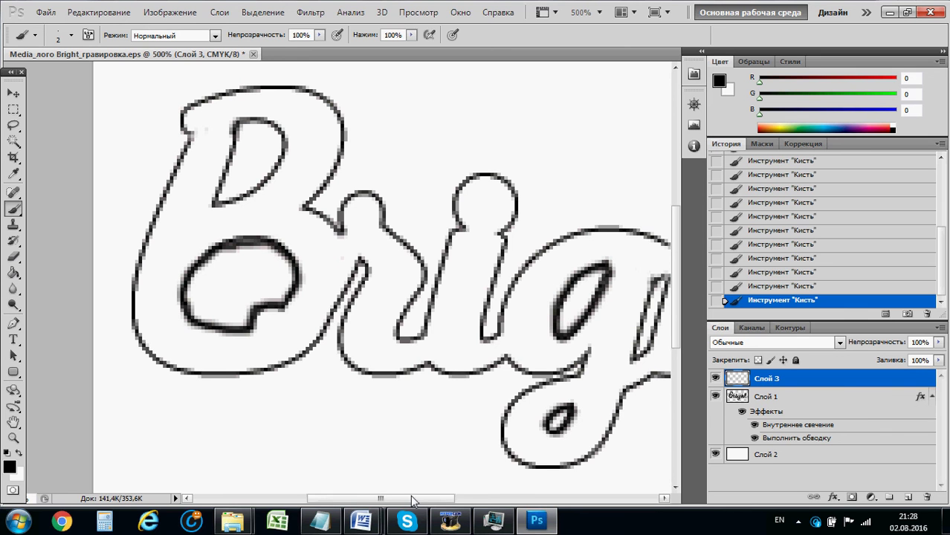
Thicken the outline of the B's upper counter in black and view the whole logo at 100%.
left_click_drag(421, 498, 408, 499)
mouse_move(305, 135)
left_mouse_down()
mouse_move(295, 169)
mouse_move(305, 130)
mouse_move(333, 131)
mouse_move(346, 141)
mouse_move(346, 173)
mouse_move(281, 205)
left_mouse_up()
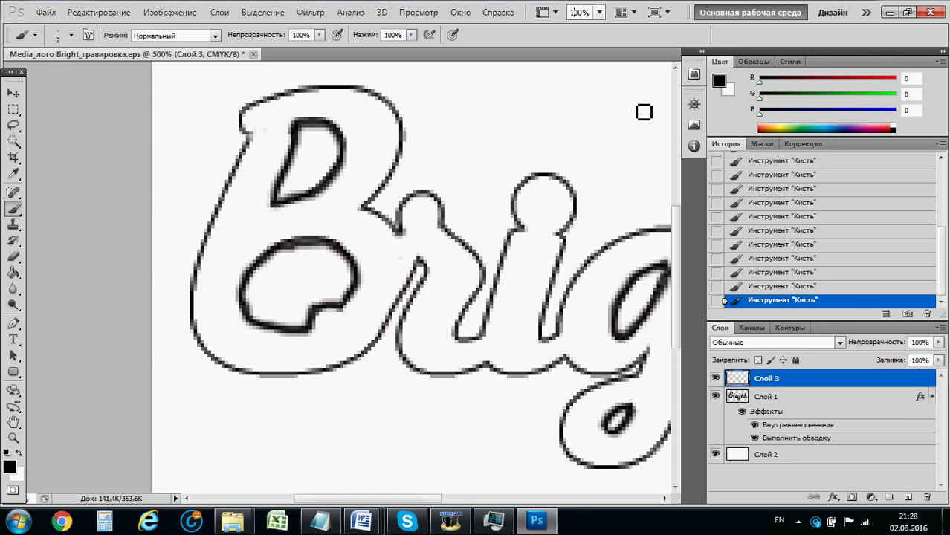
key("Return")
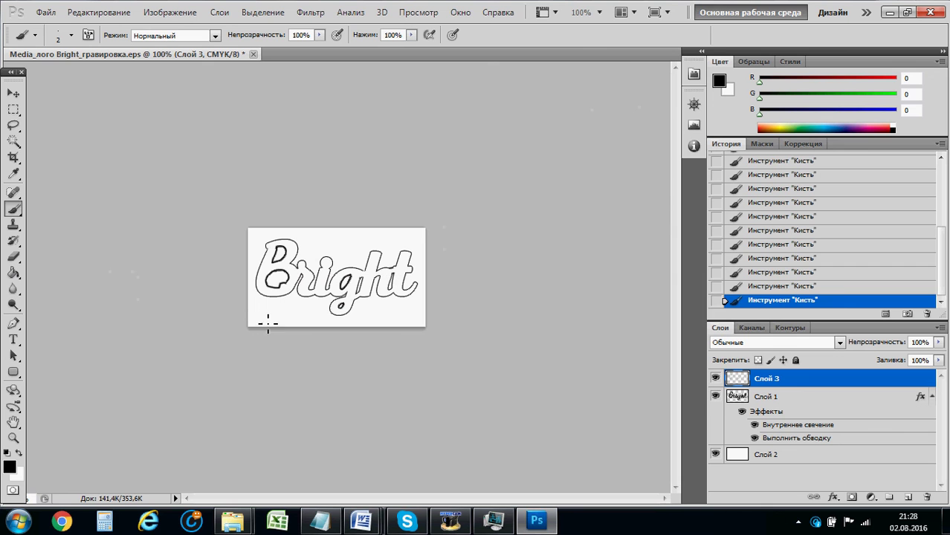